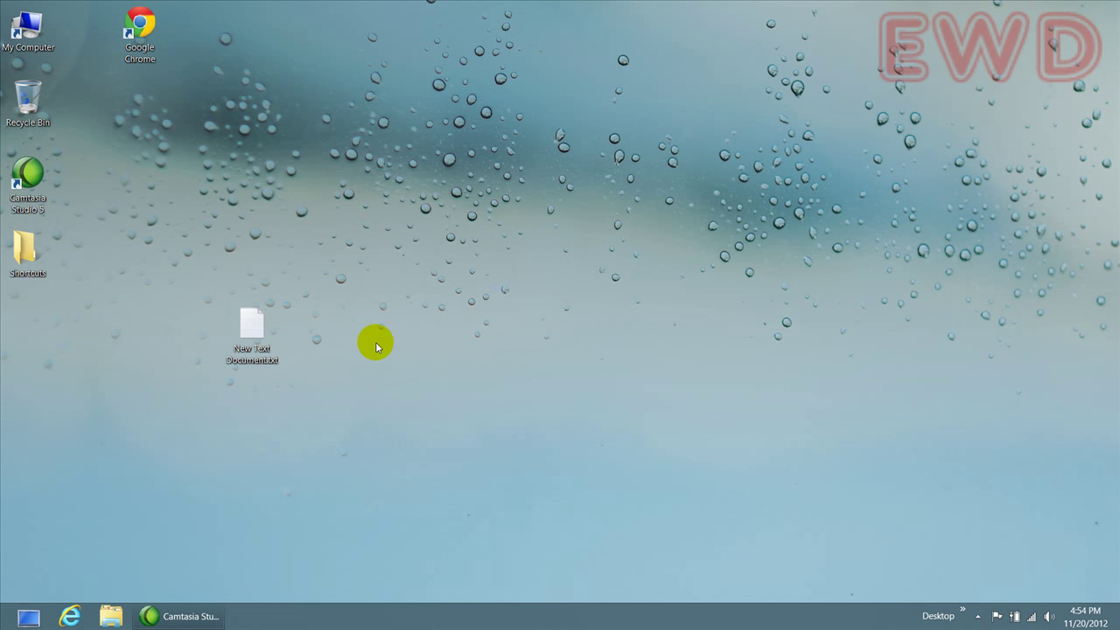
Delete New Text Document.txt from the desktop using its context menu.
right_click(251, 362)
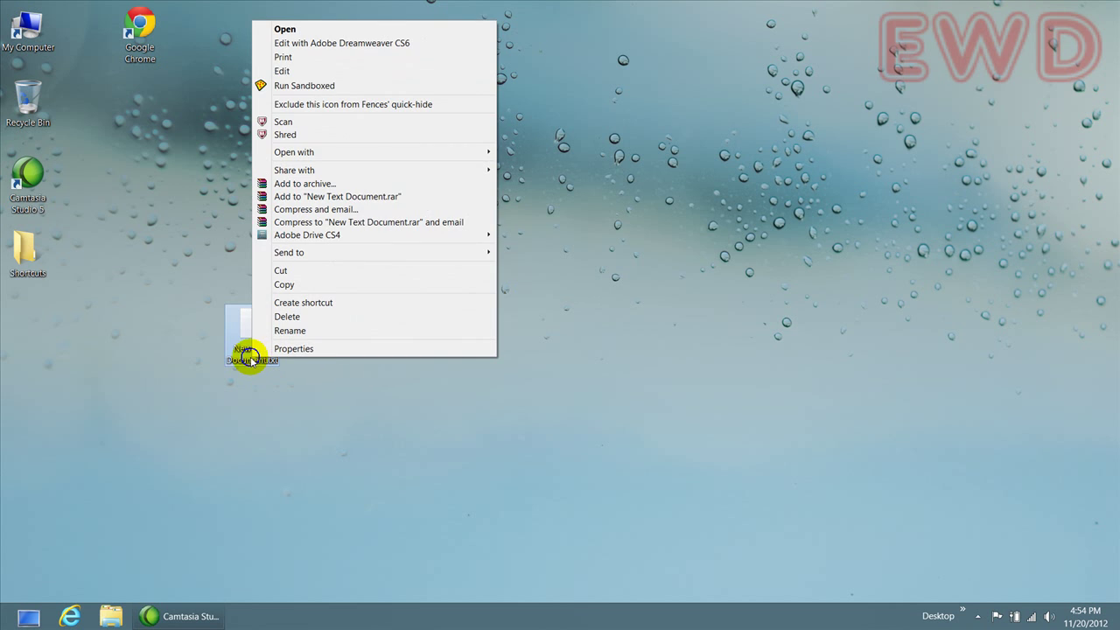
left_click(289, 318)
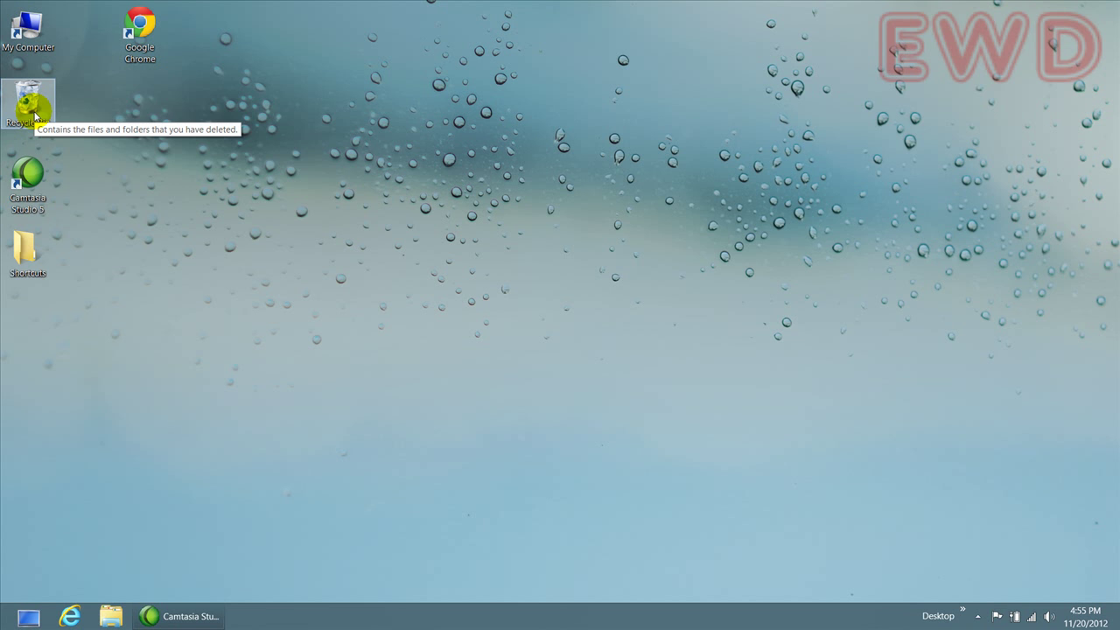
Restore New Text Document.txt from the Recycle Bin to the desktop, then close the Recycle Bin window.
double_click(32, 110)
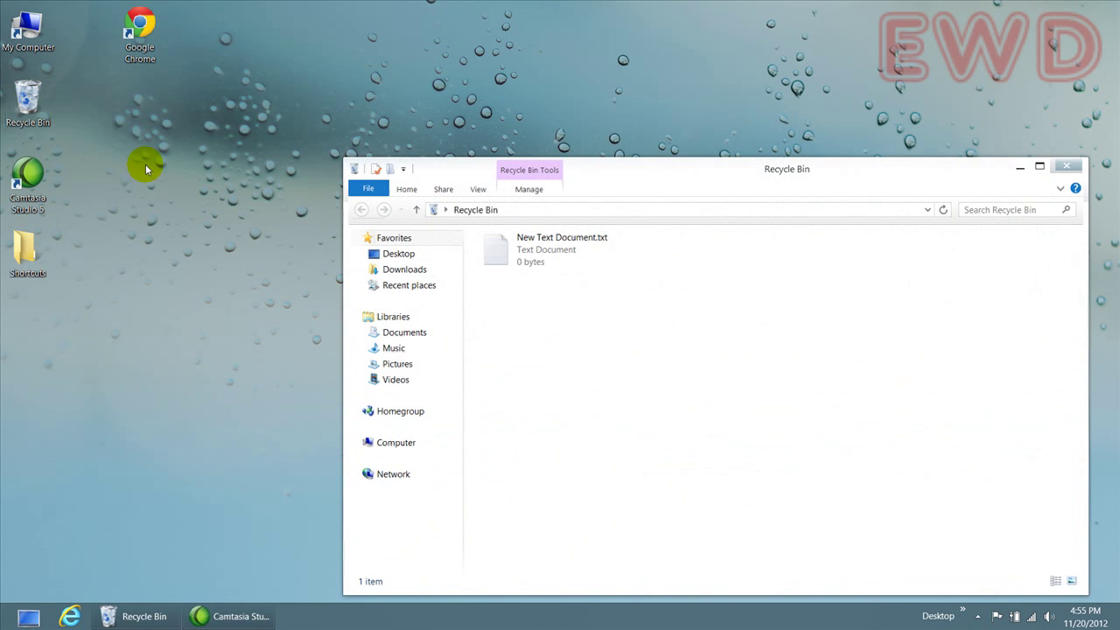
right_click(537, 245)
left_click(546, 250)
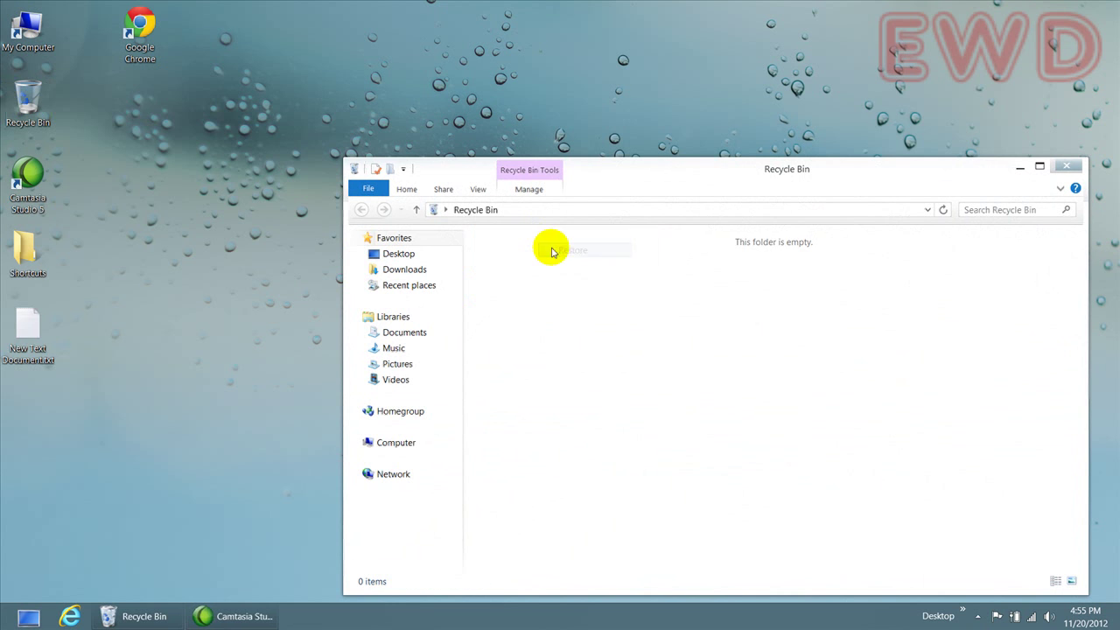
left_click(1056, 162)
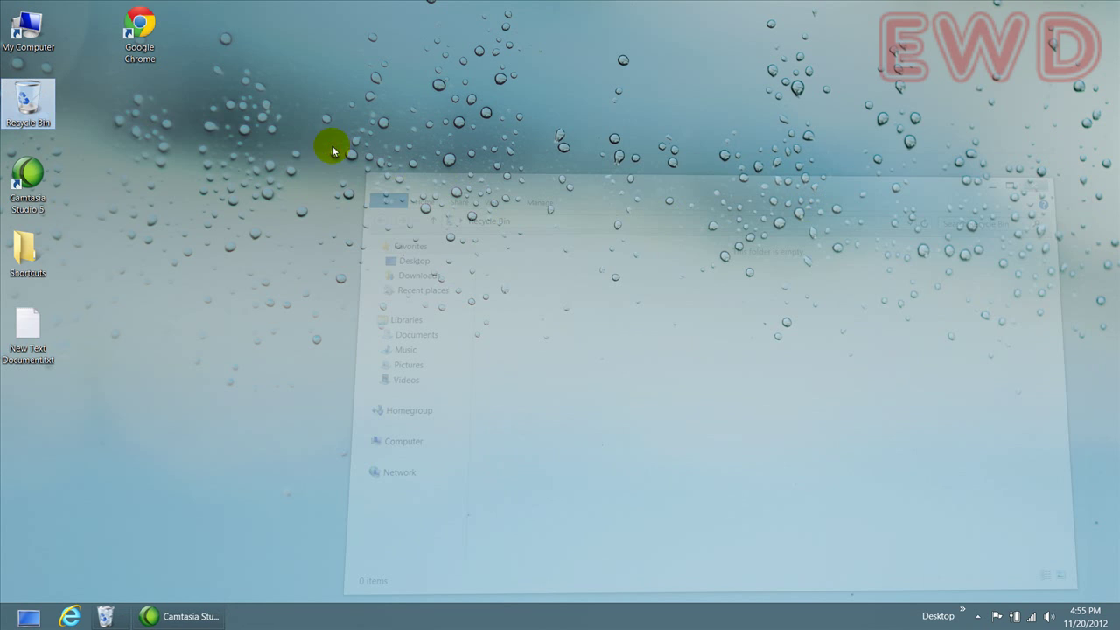
Tick 'Display delete confirmation dialog' in Recycle Bin Properties, then apply and confirm with OK.
right_click(40, 109)
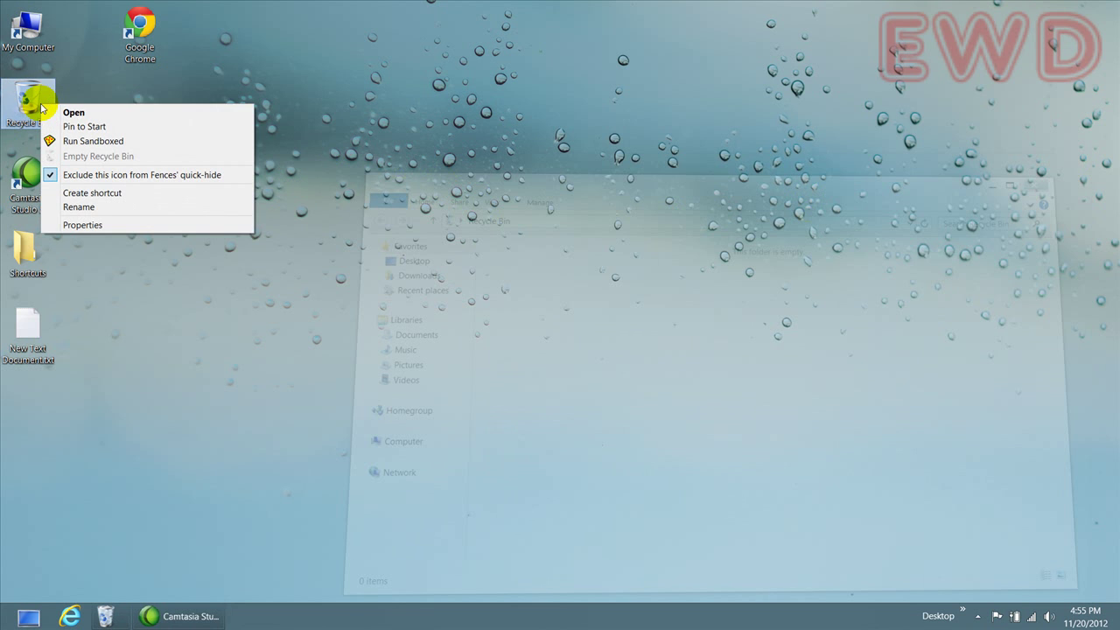
left_click(114, 224)
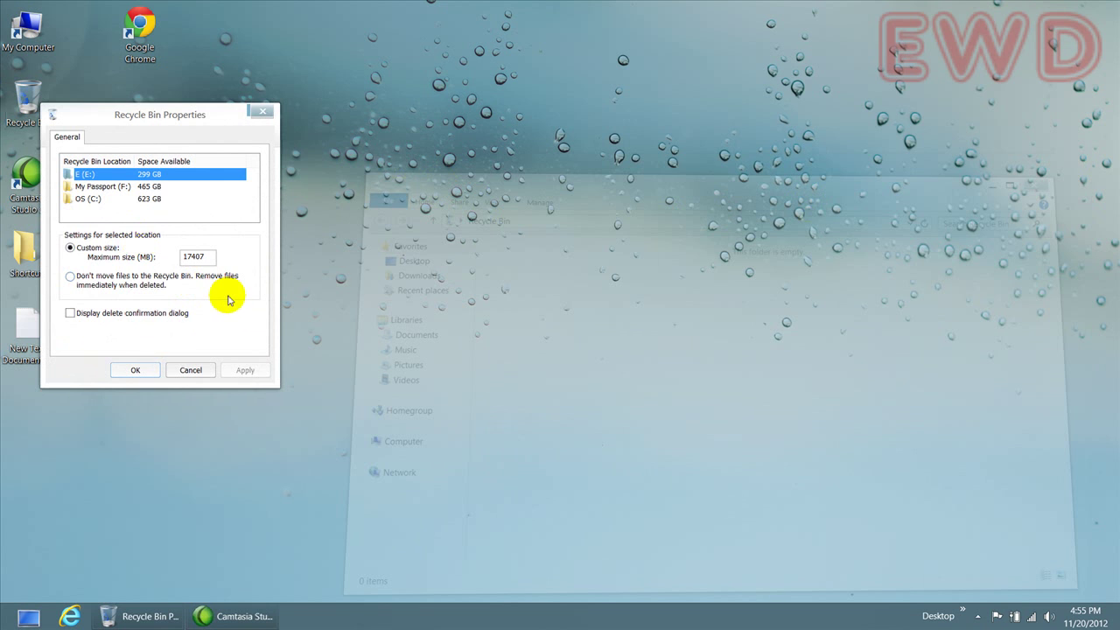
left_click(73, 316)
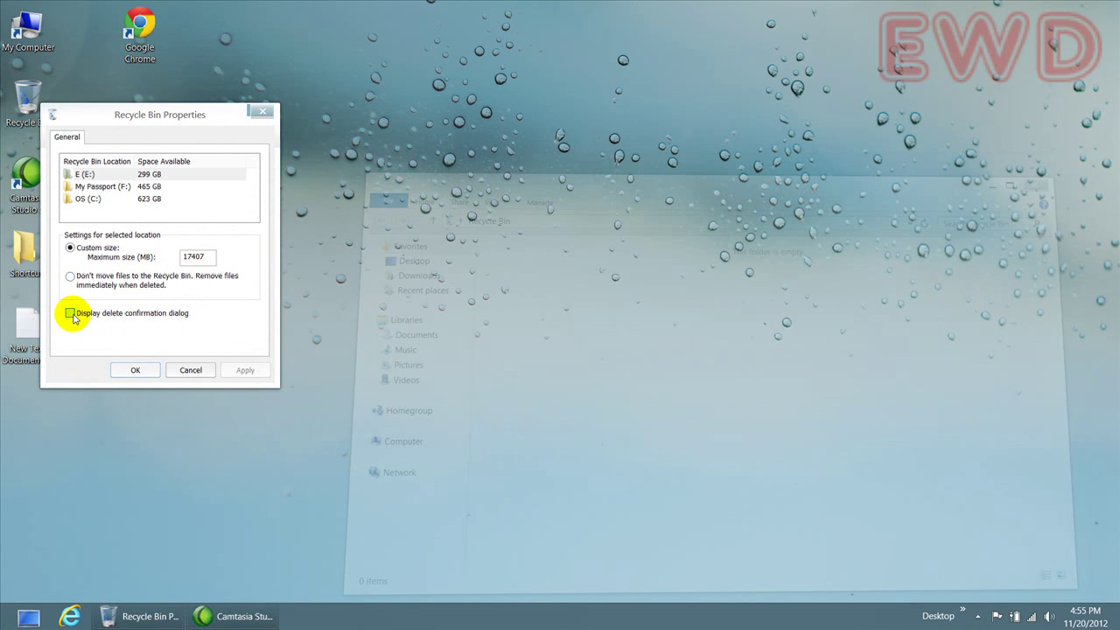
left_click(98, 313)
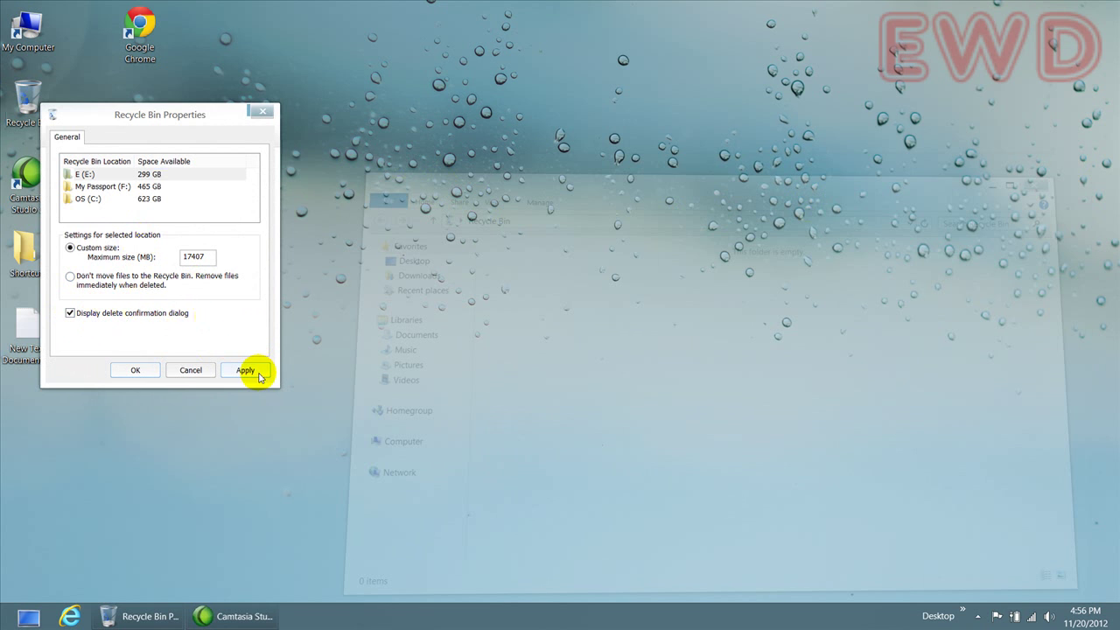
left_click(246, 371)
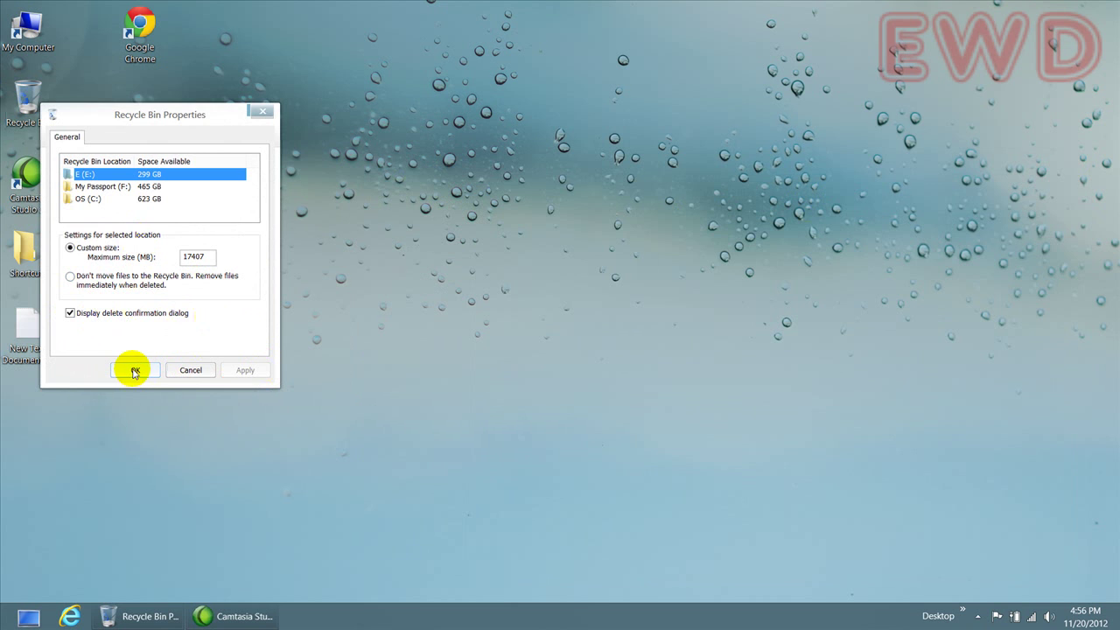
left_click(135, 371)
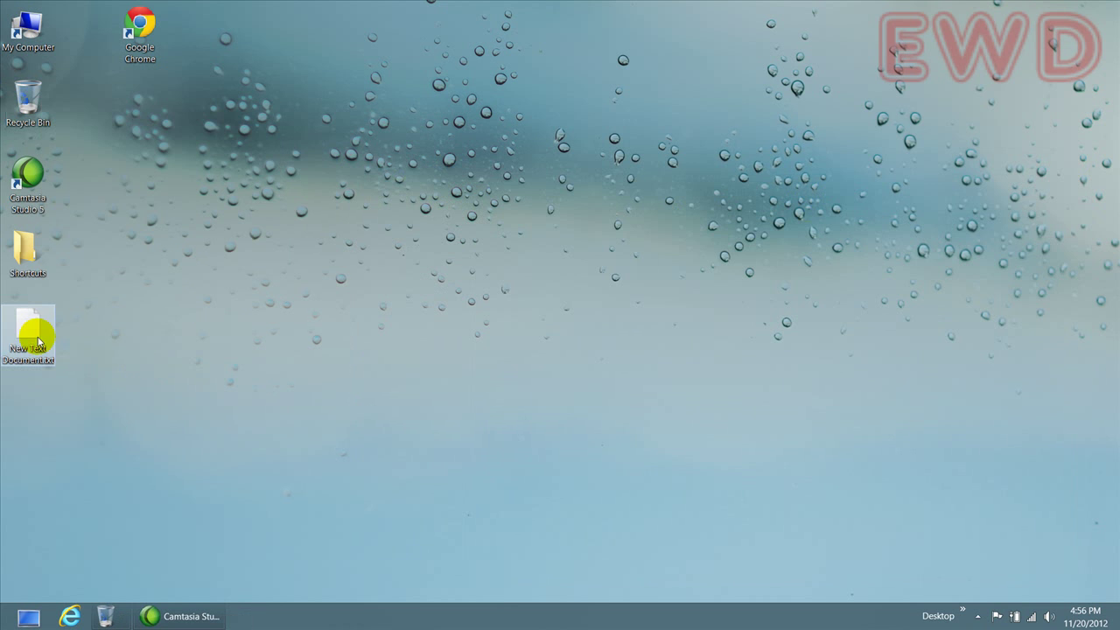
Delete New Text Document.txt again and answer Yes in the Delete File dialog.
right_click(34, 341)
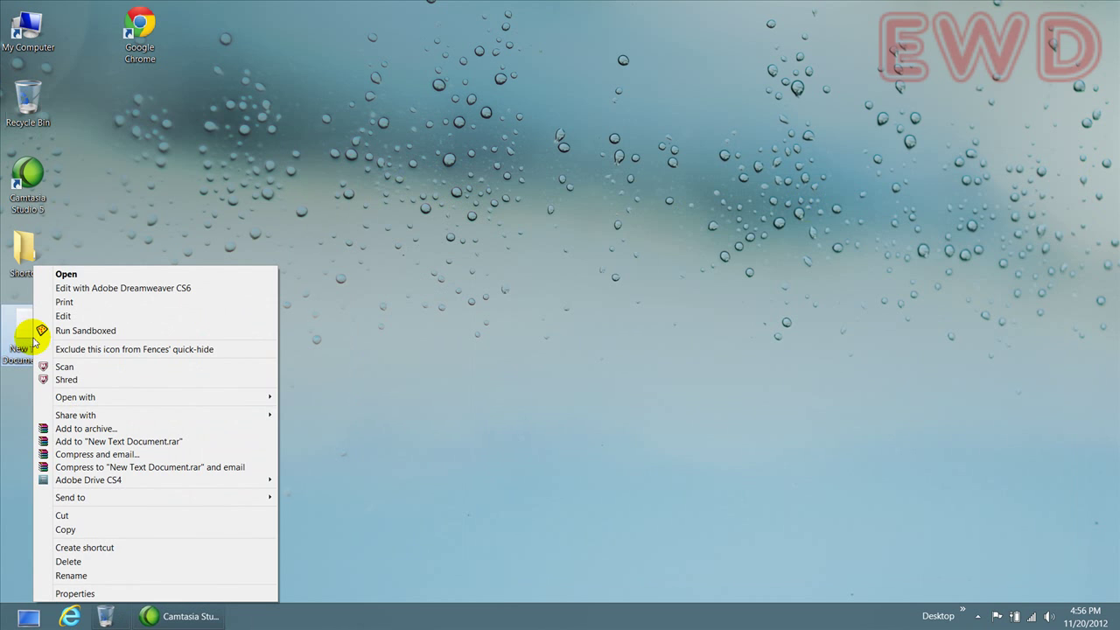
left_click(129, 561)
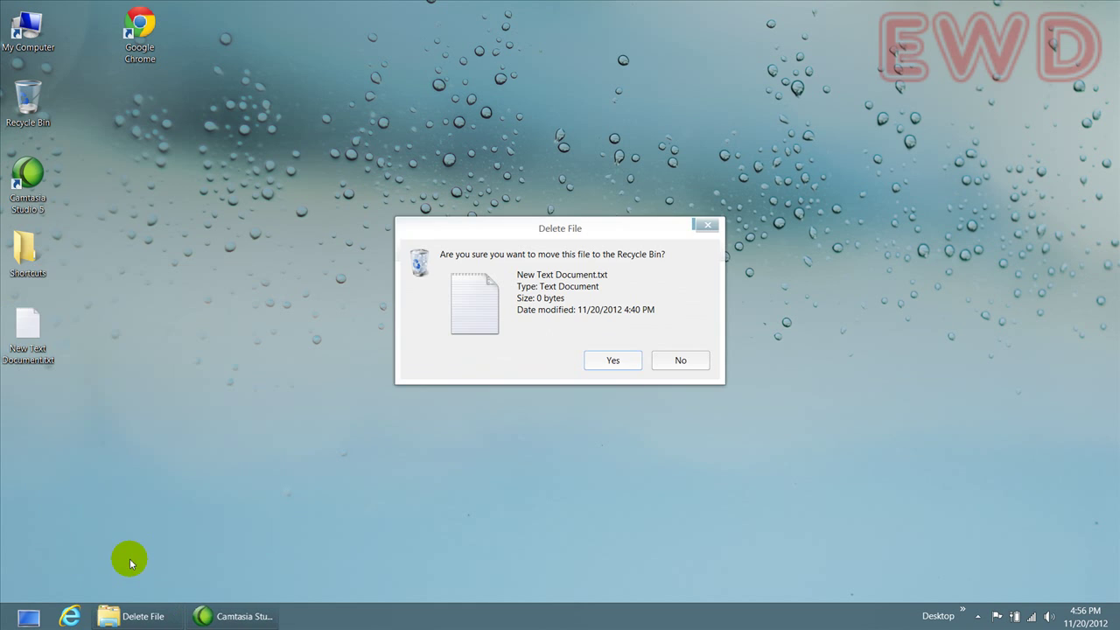
left_click(611, 367)
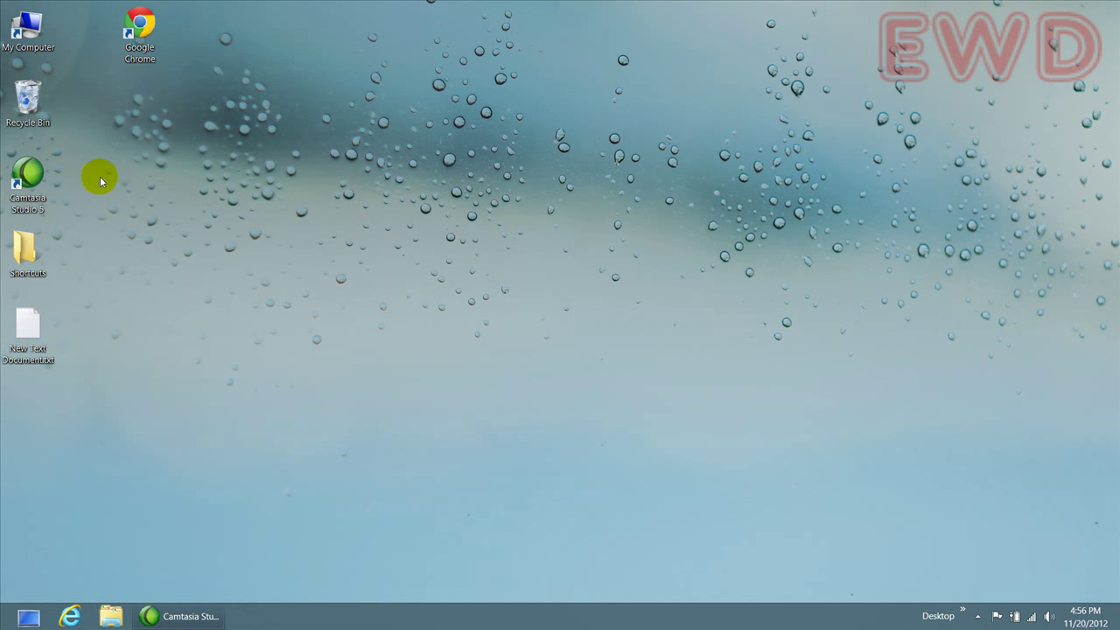
Open Control Panel from the Desktop toolbar and go to Hardware and Sound.
left_click(38, 111)
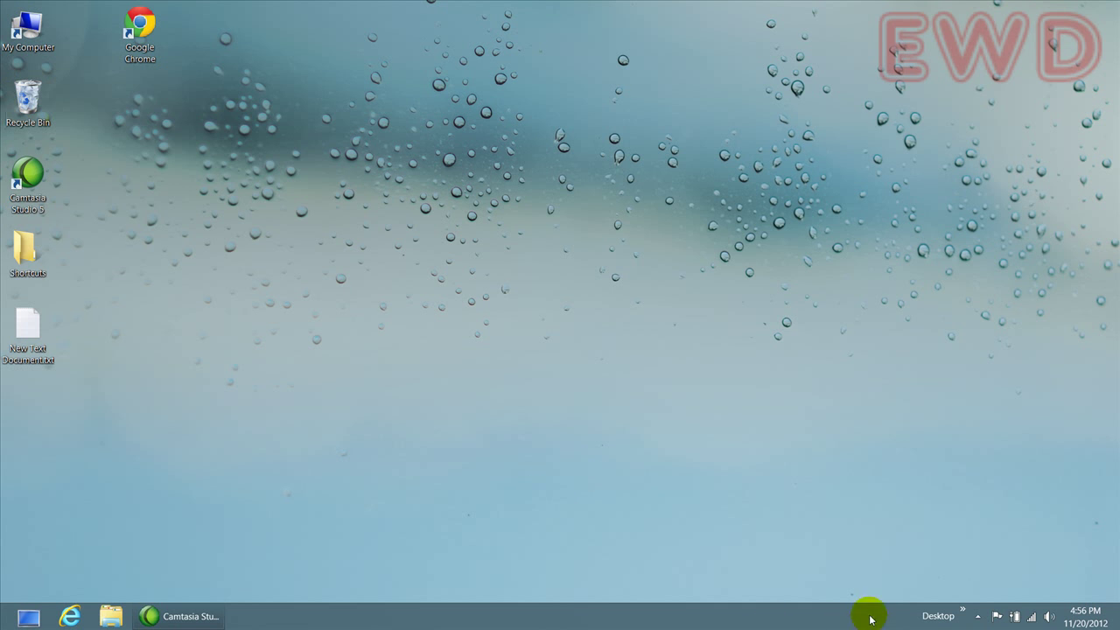
left_click(962, 615)
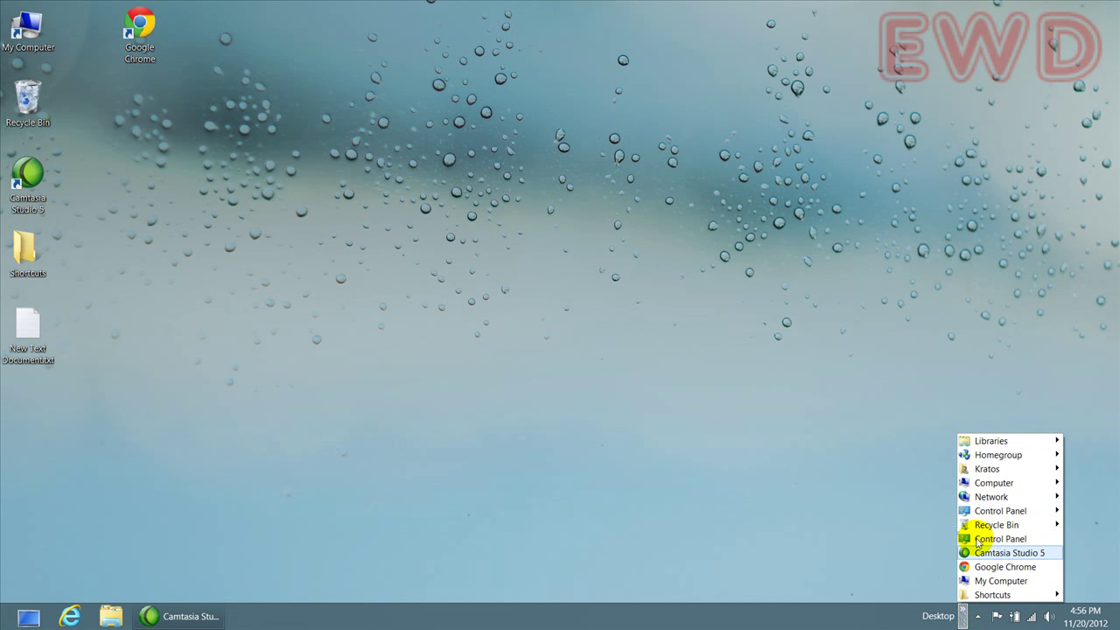
left_click_drag(976, 541, 976, 540)
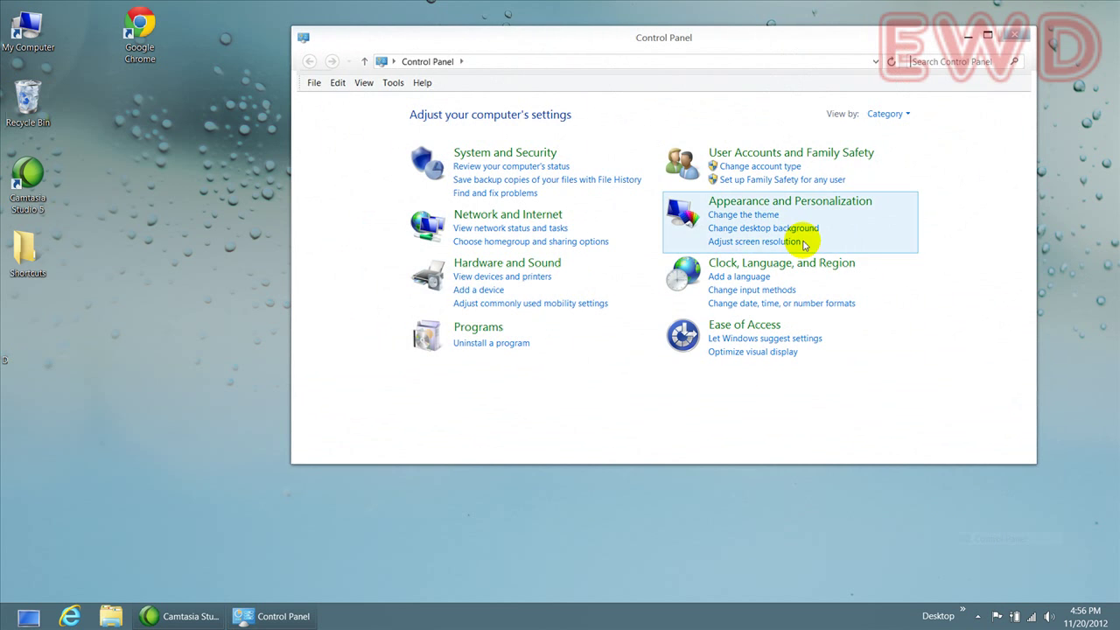
left_click(516, 262)
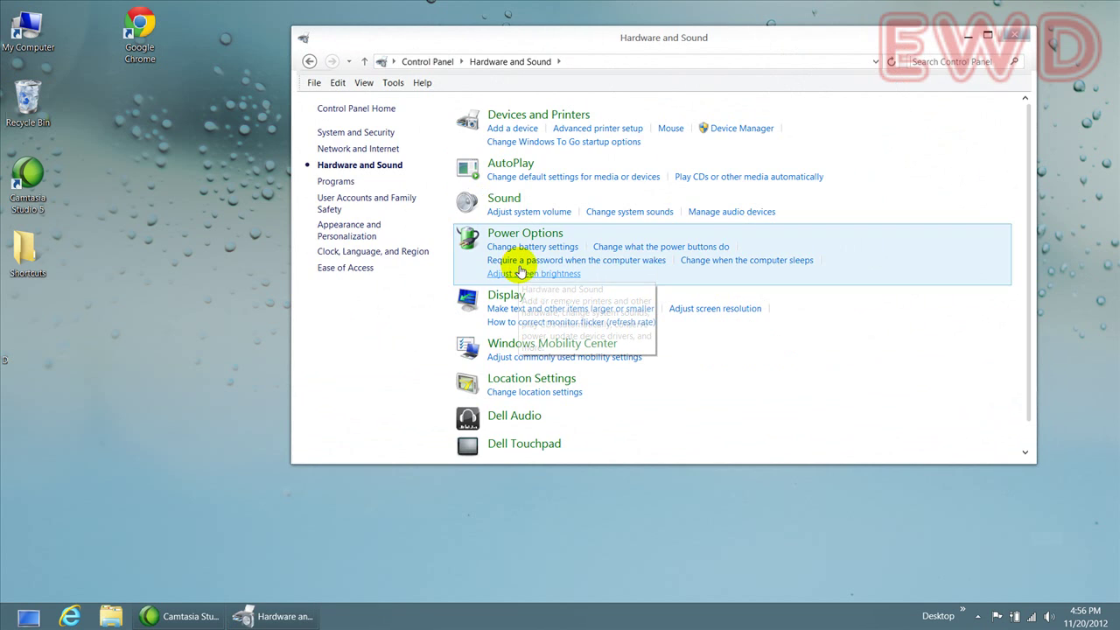
Assign Windows Recycle.wav to the Empty Recycle Bin event, test it, and save the sound settings.
left_click(628, 212)
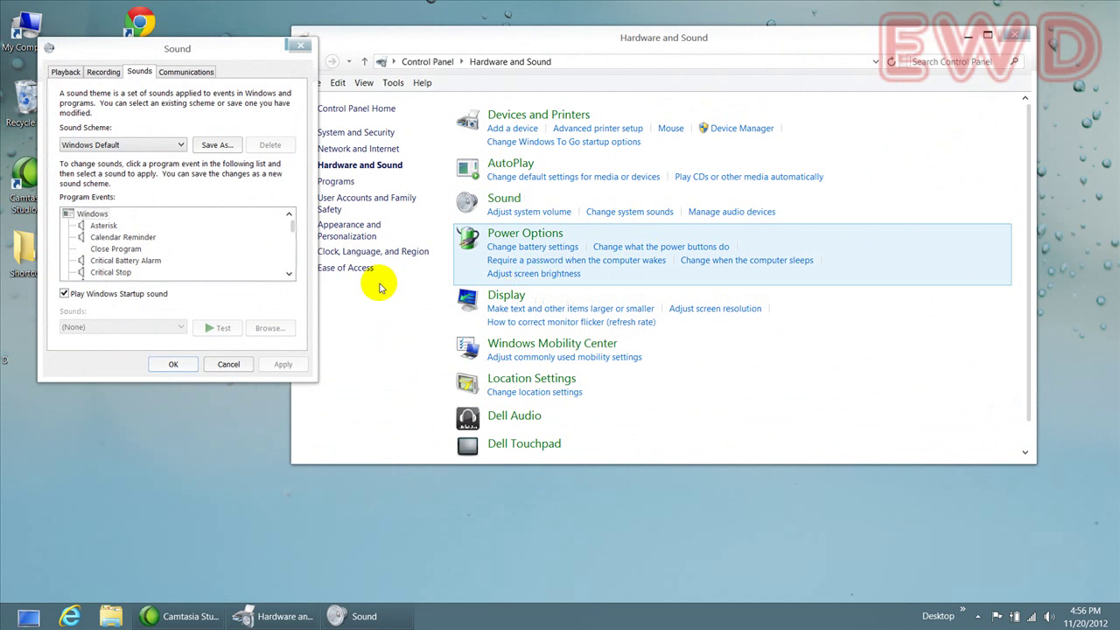
left_click_drag(292, 224, 289, 252)
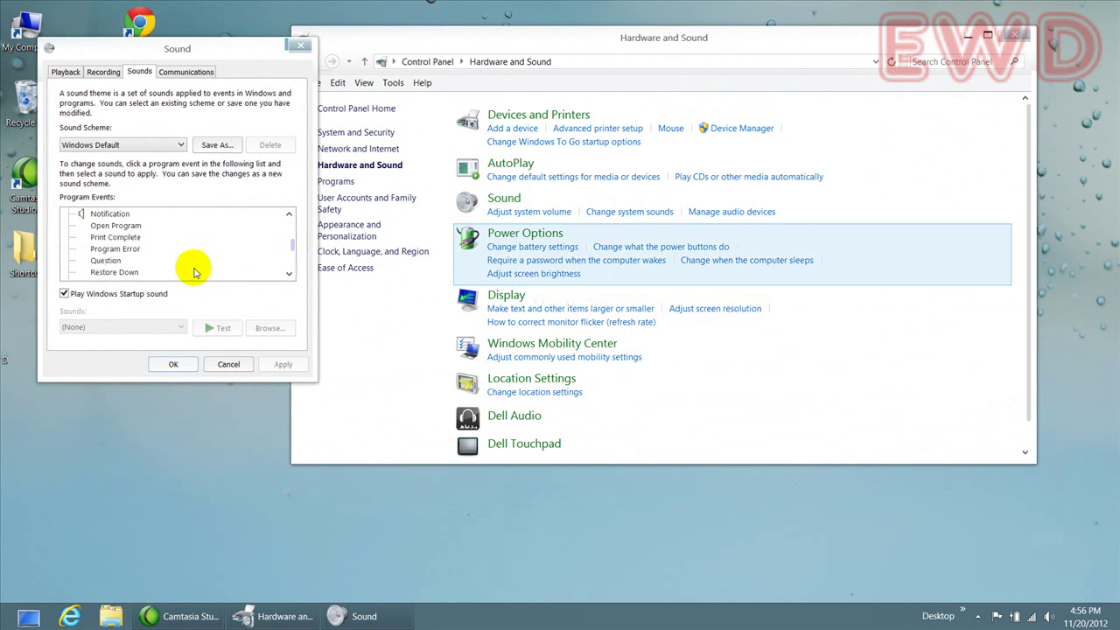
left_click_drag(290, 243, 294, 256)
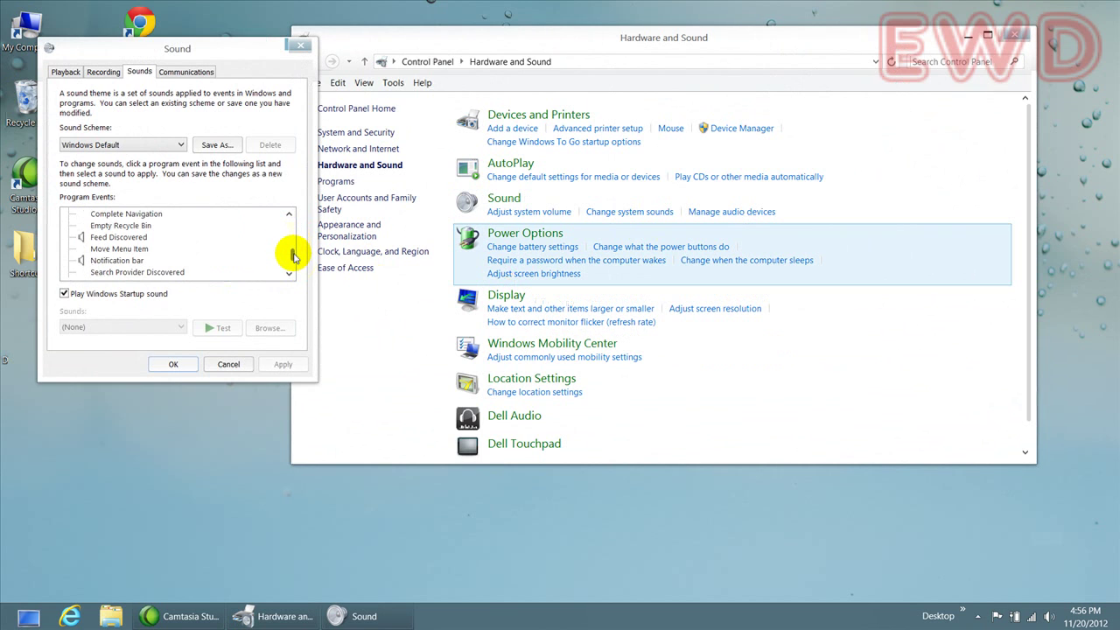
left_click(132, 226)
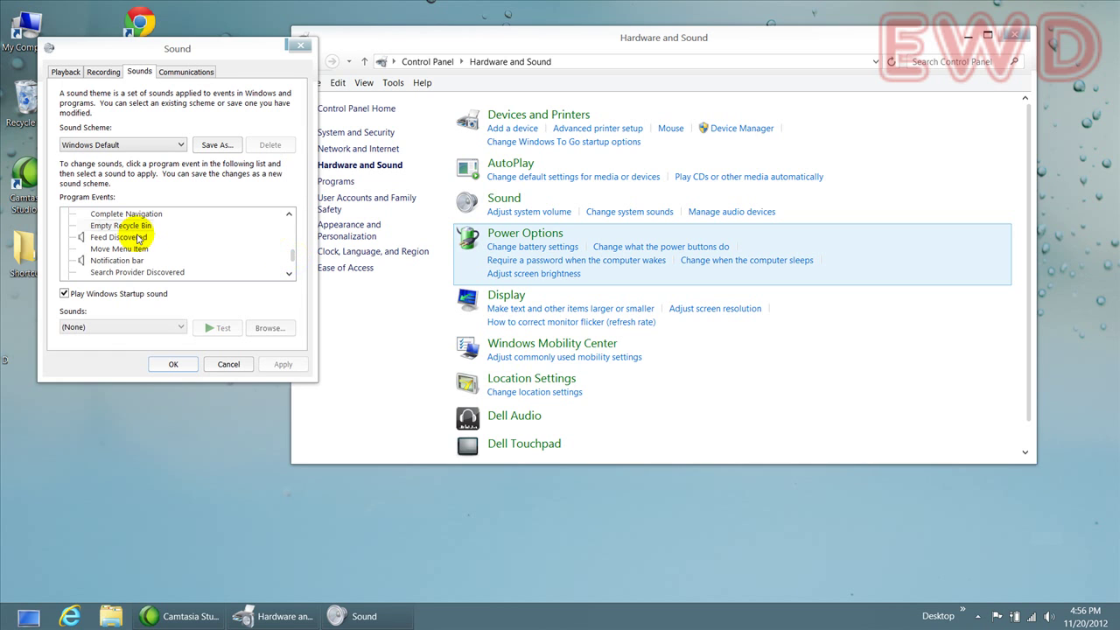
left_click(155, 330)
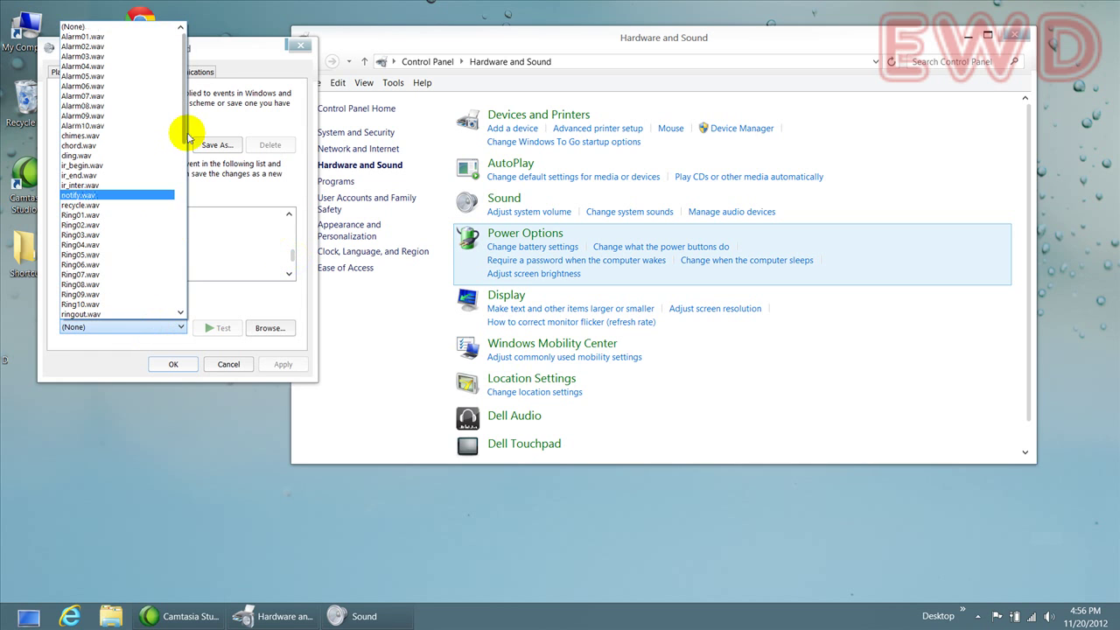
left_click_drag(187, 137, 191, 304)
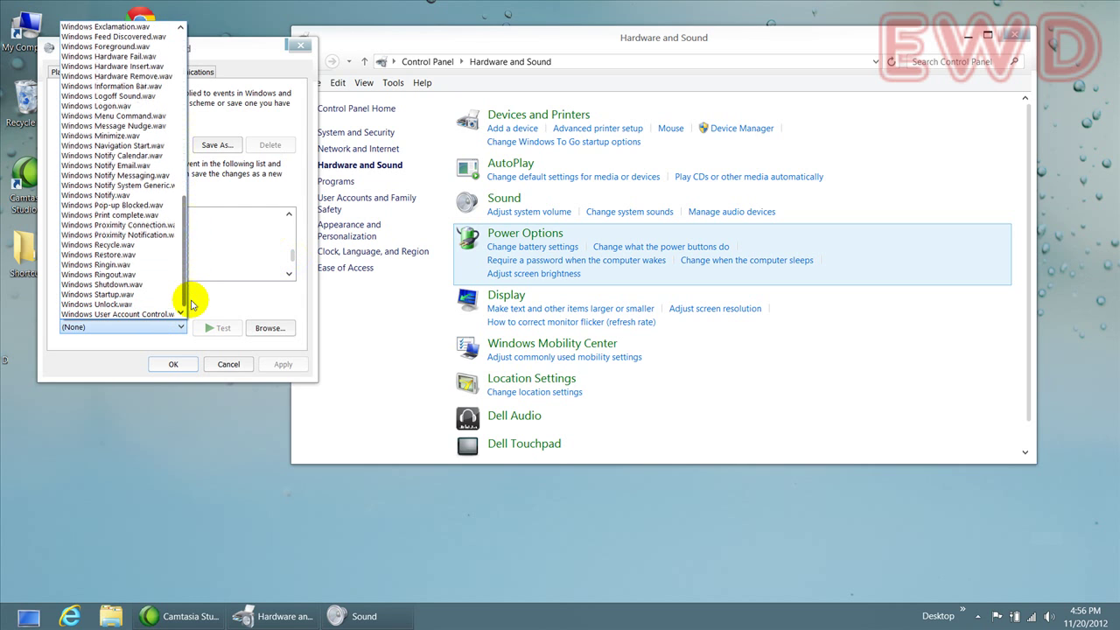
left_click(116, 245)
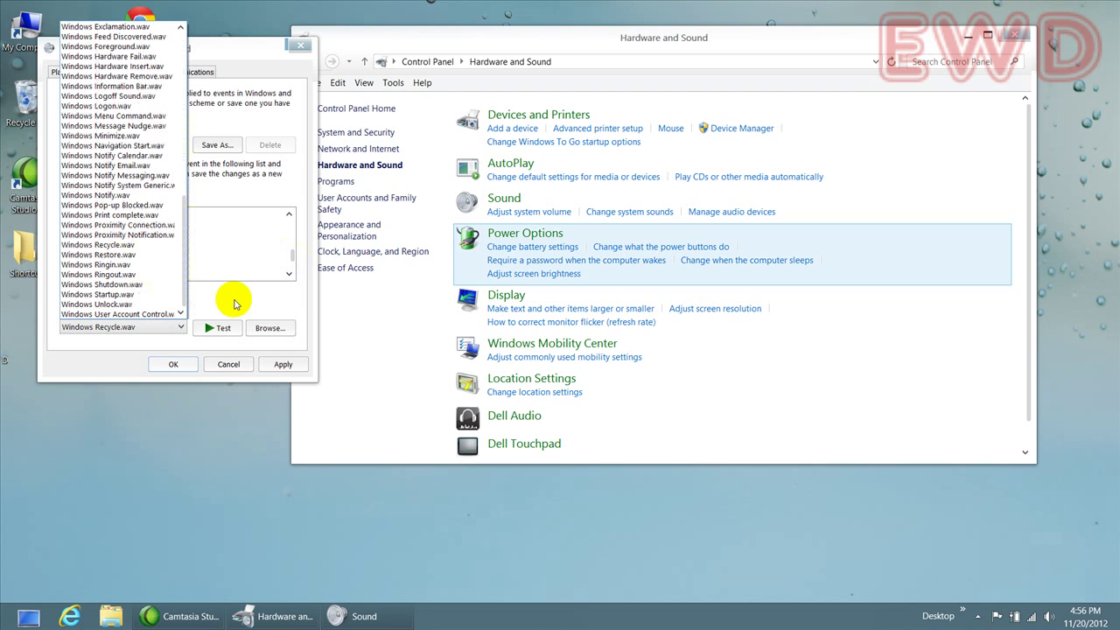
left_click(221, 328)
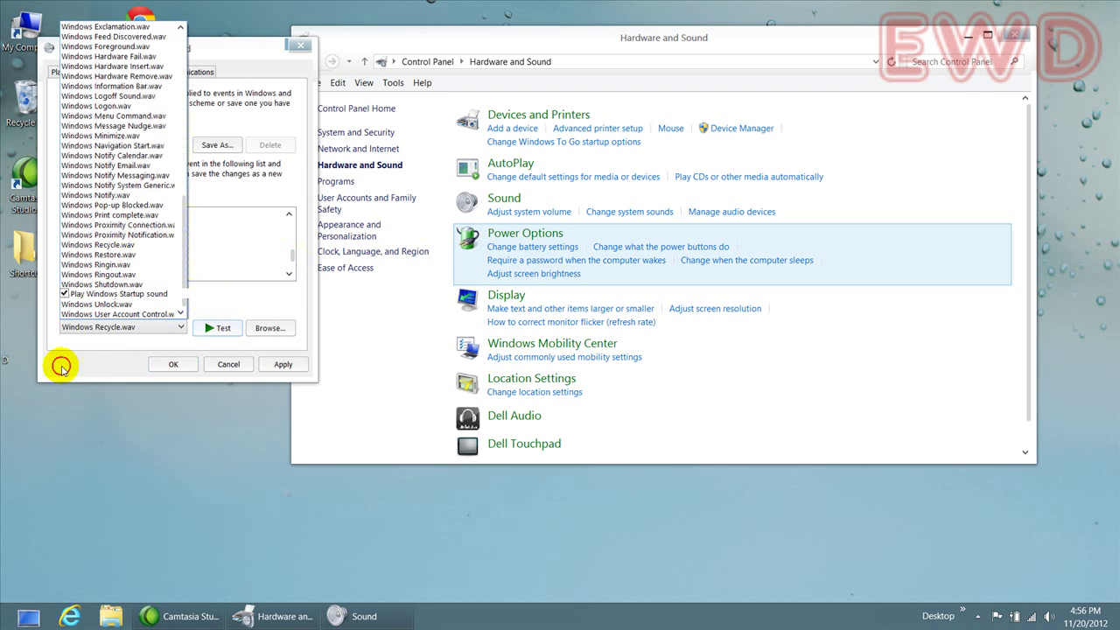
left_click(286, 366)
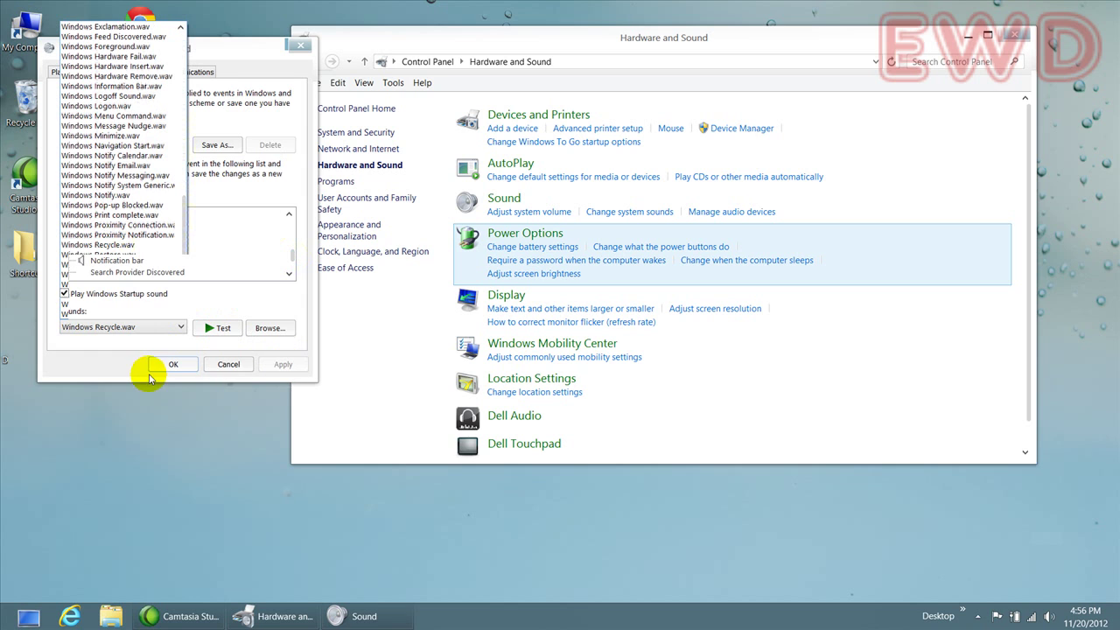
left_click(174, 365)
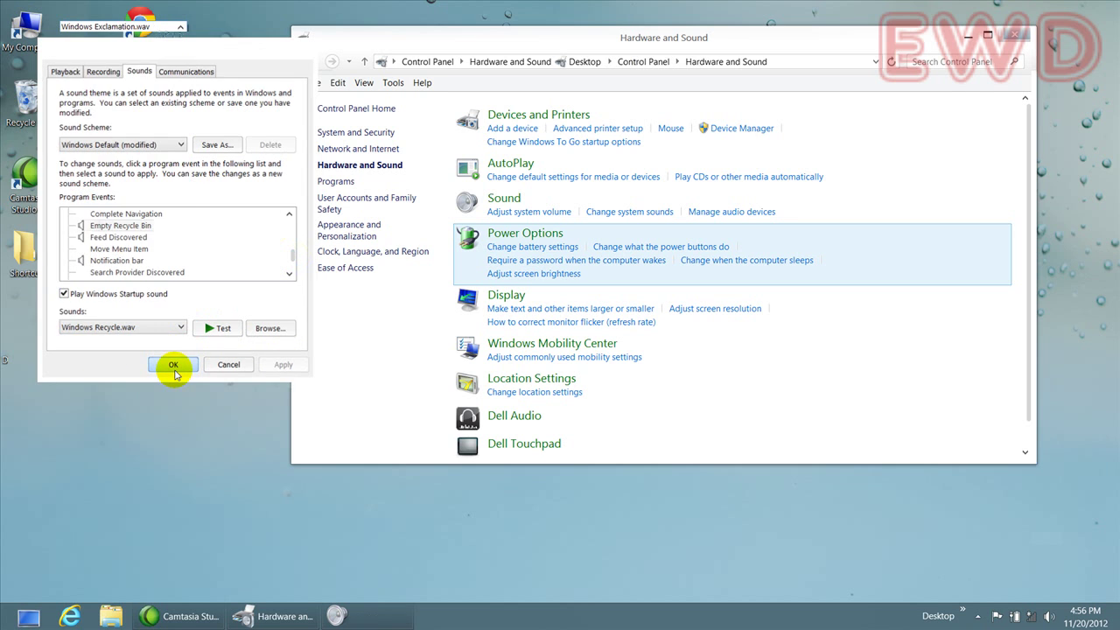
Refresh the desktop, empty the Recycle Bin confirming permanent deletion, and close Hardware and Sound.
right_click(143, 248)
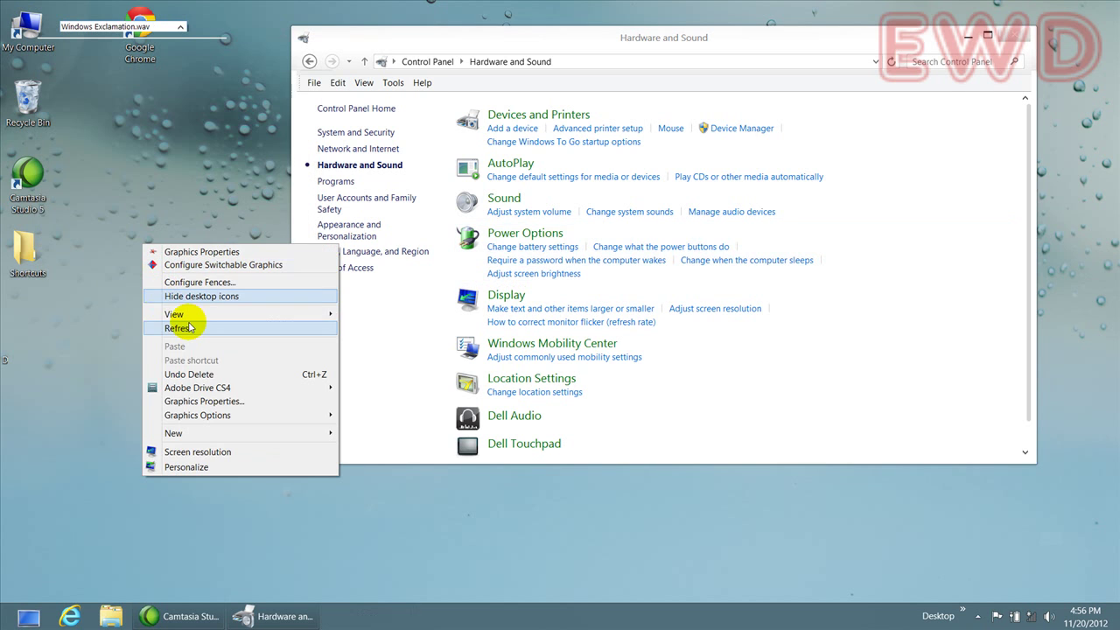
left_click(184, 328)
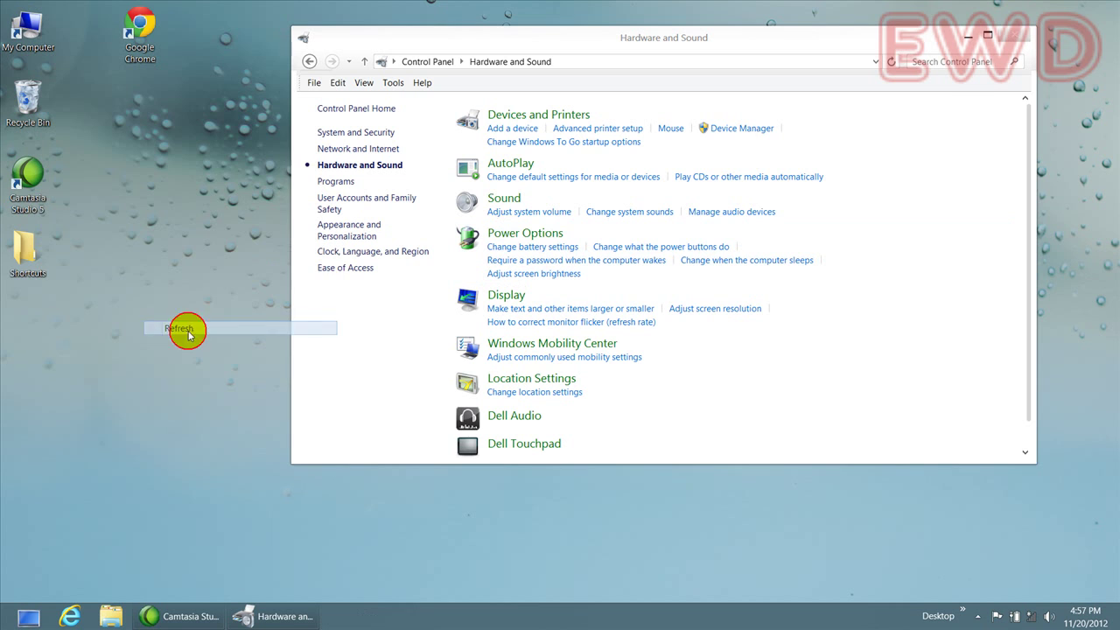
left_click(25, 118)
right_click(25, 118)
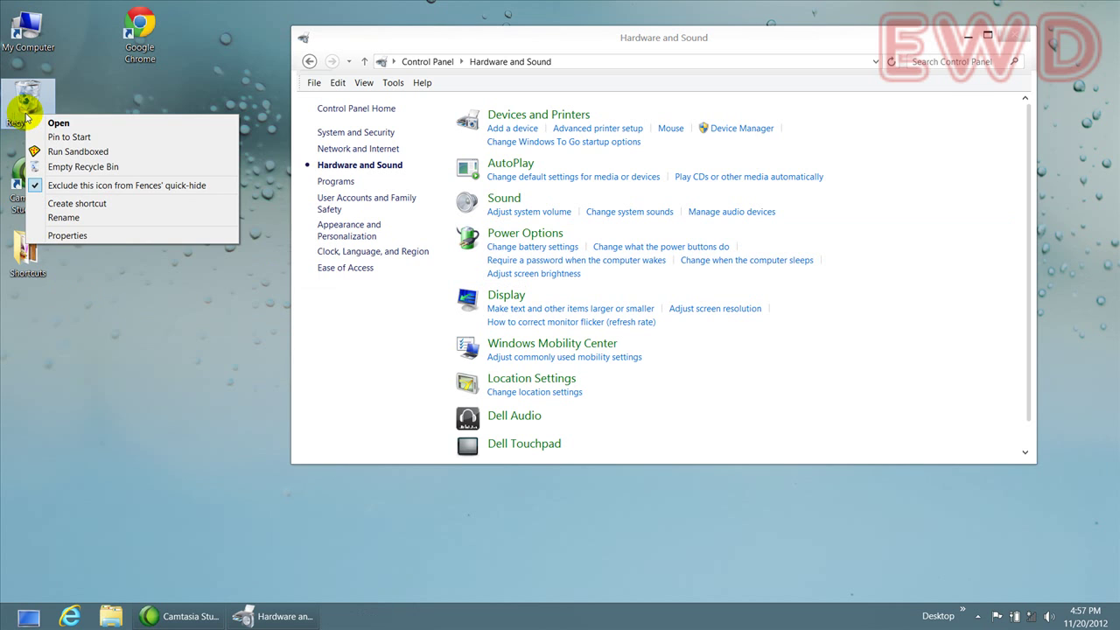
left_click(72, 175)
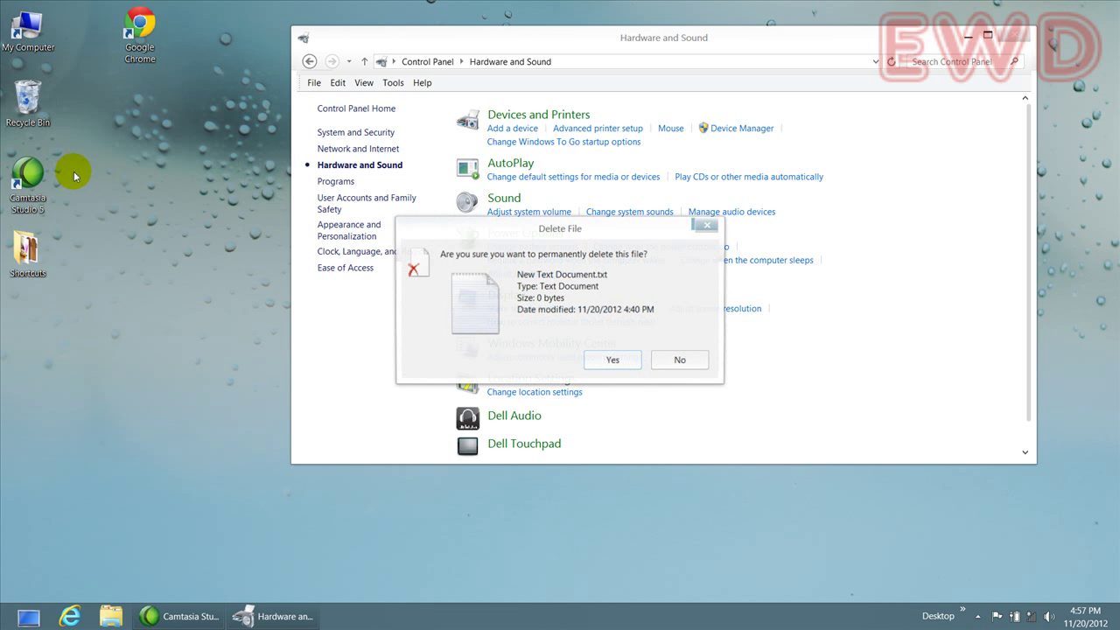
left_click(614, 360)
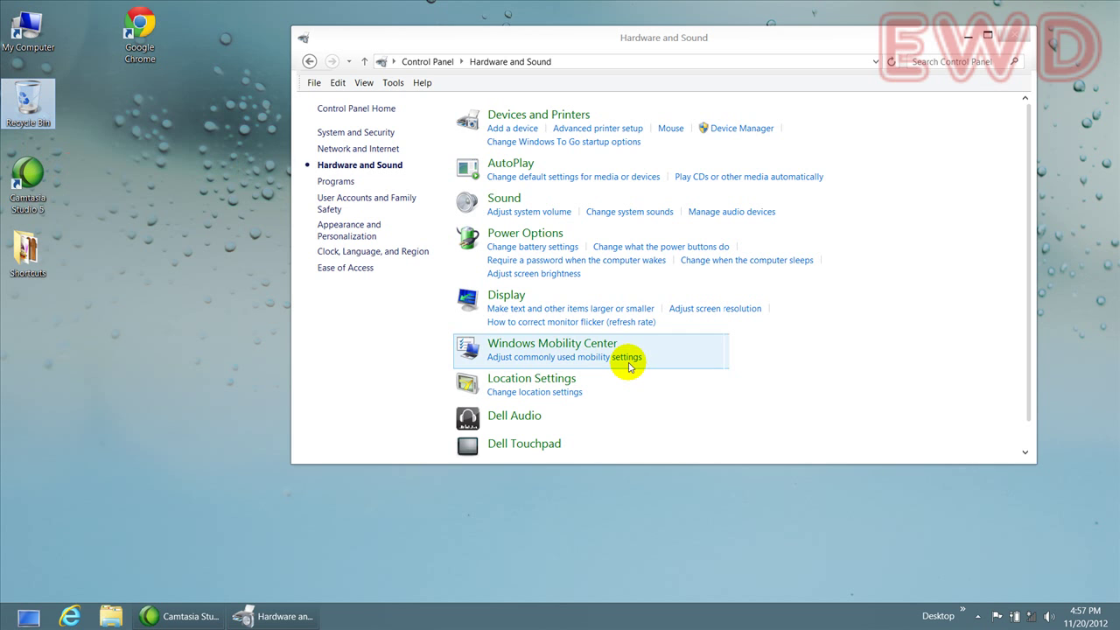
left_click(1013, 36)
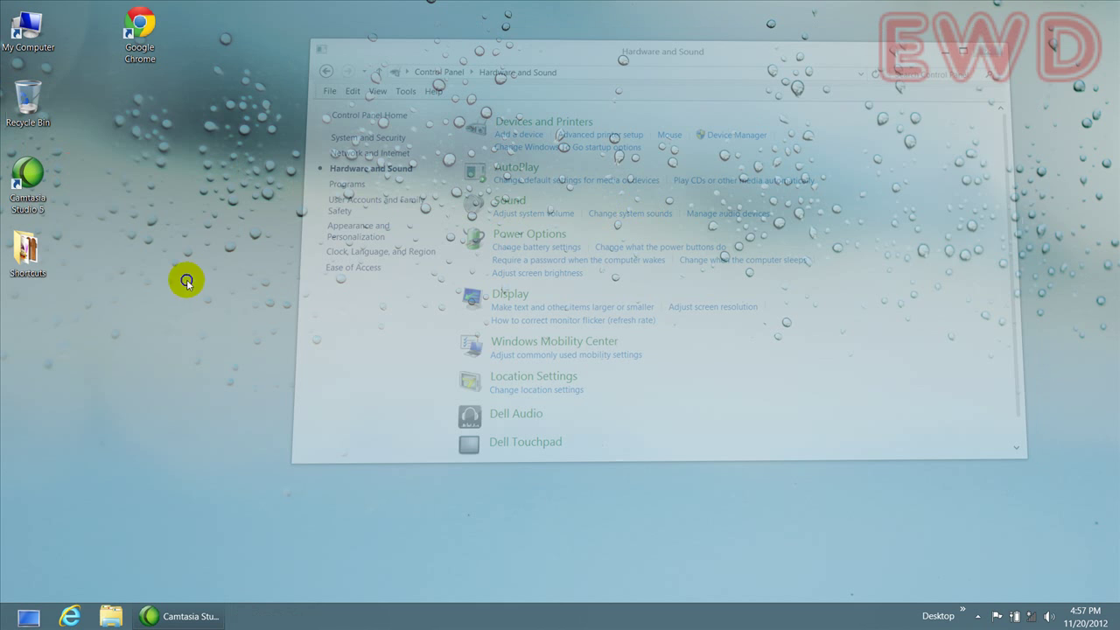
Refresh the desktop, quick-hide the Fences icons, and dismiss the Fences Quick-Hide notice.
right_click(199, 253)
left_click(264, 341)
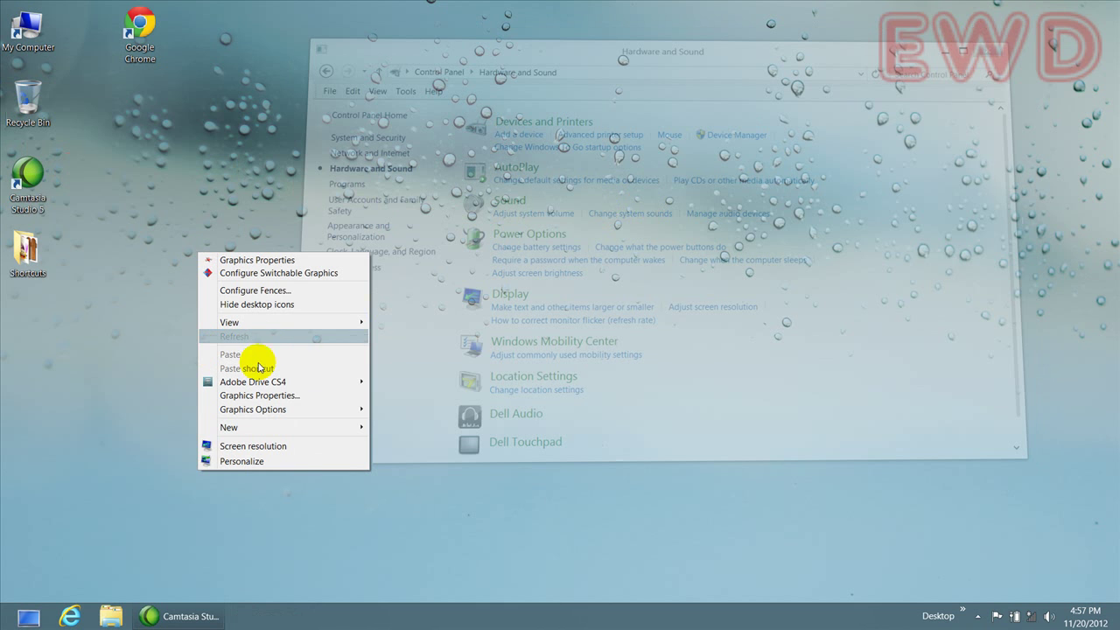
double_click(230, 335)
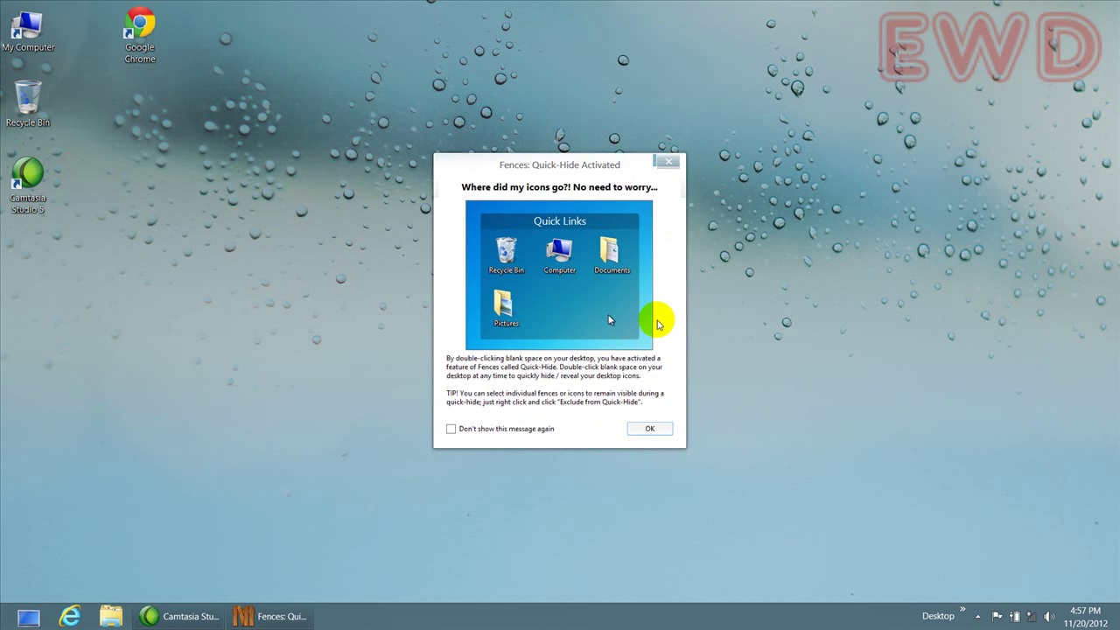
left_click(669, 161)
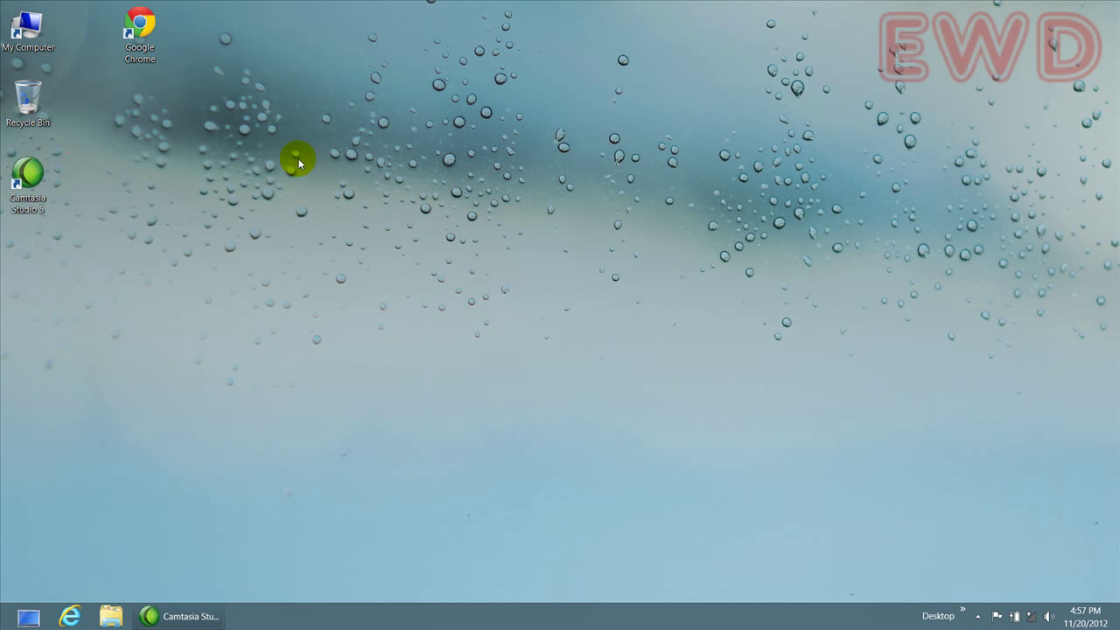